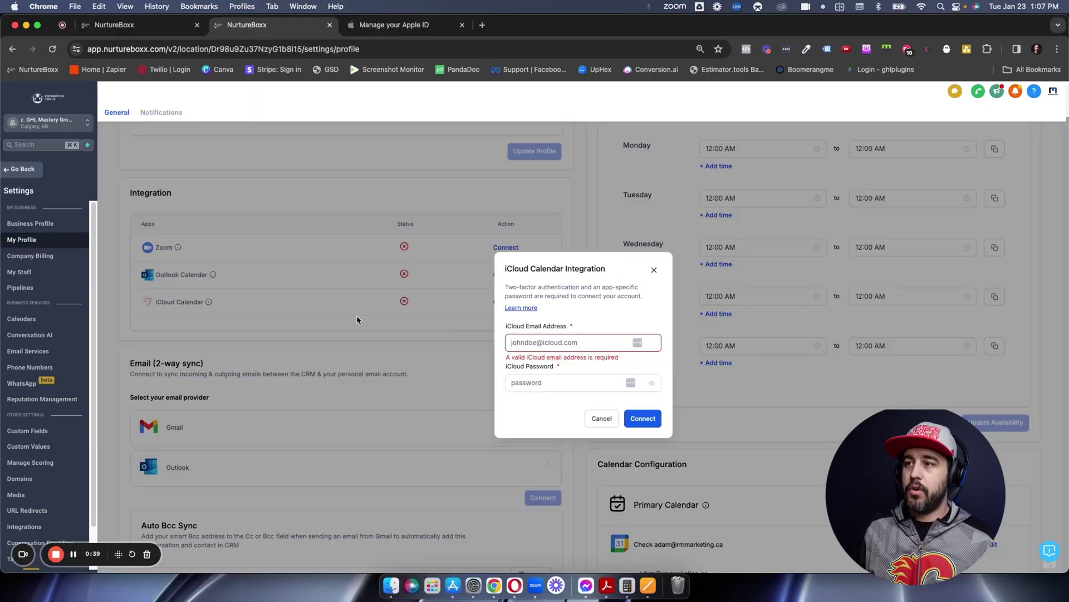
# - Close the iCloud form and read the iCloud Calendar integration's description in the Integration list
pyautogui.press('Escape')
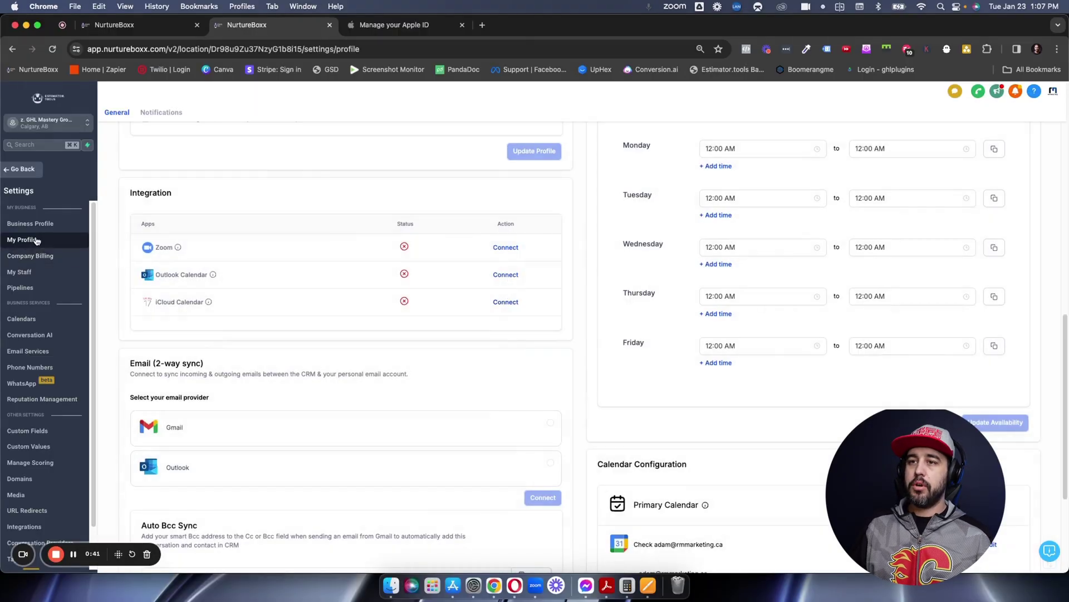
pyautogui.scroll(3, 215, 323)
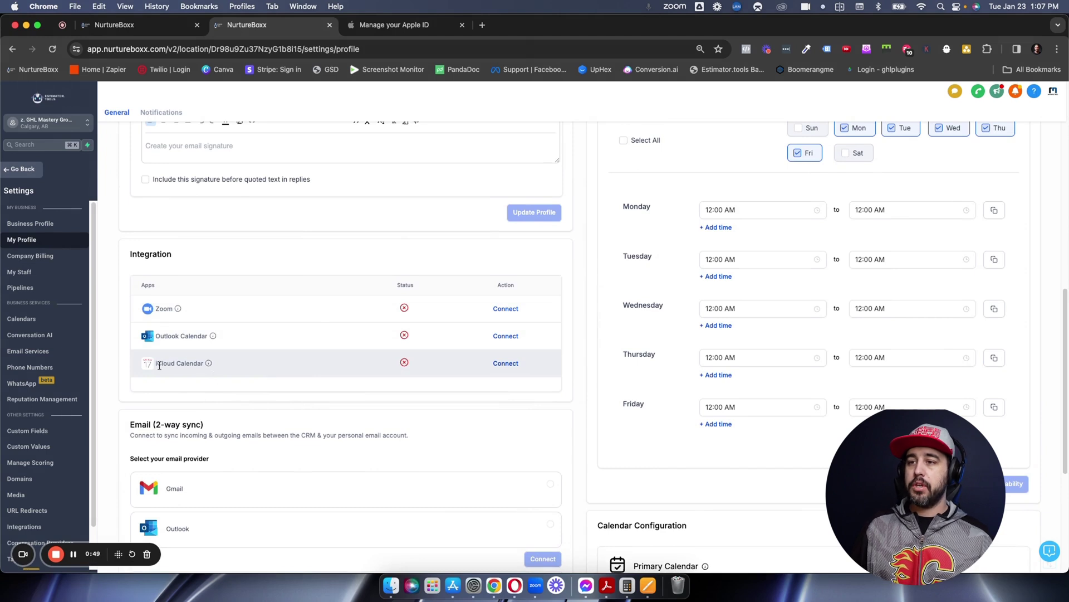
pyautogui.moveTo(156, 365); pyautogui.dragTo(207, 365)
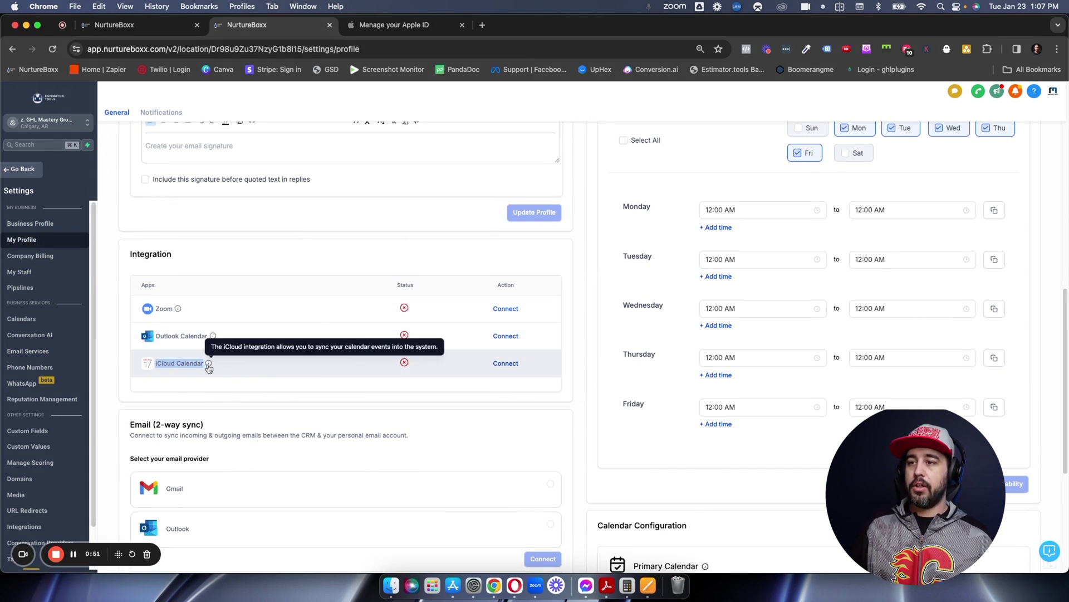
pyautogui.click(286, 383)
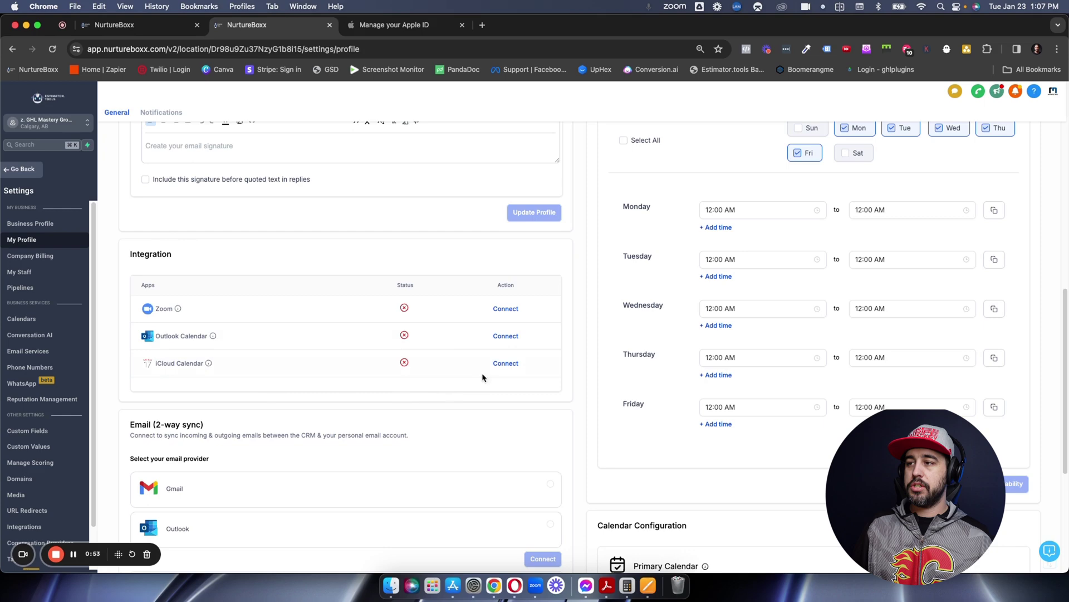
# - Reopen the iCloud Calendar connect form and move through its empty email and password fields
pyautogui.click(505, 363)
pyautogui.click(530, 342)
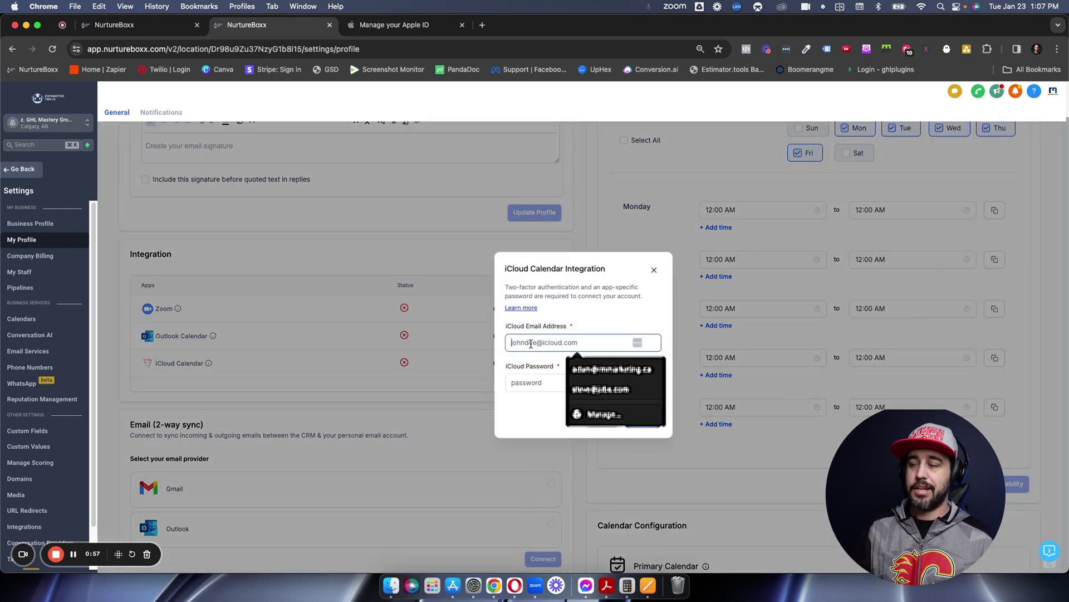
pyautogui.click(535, 337)
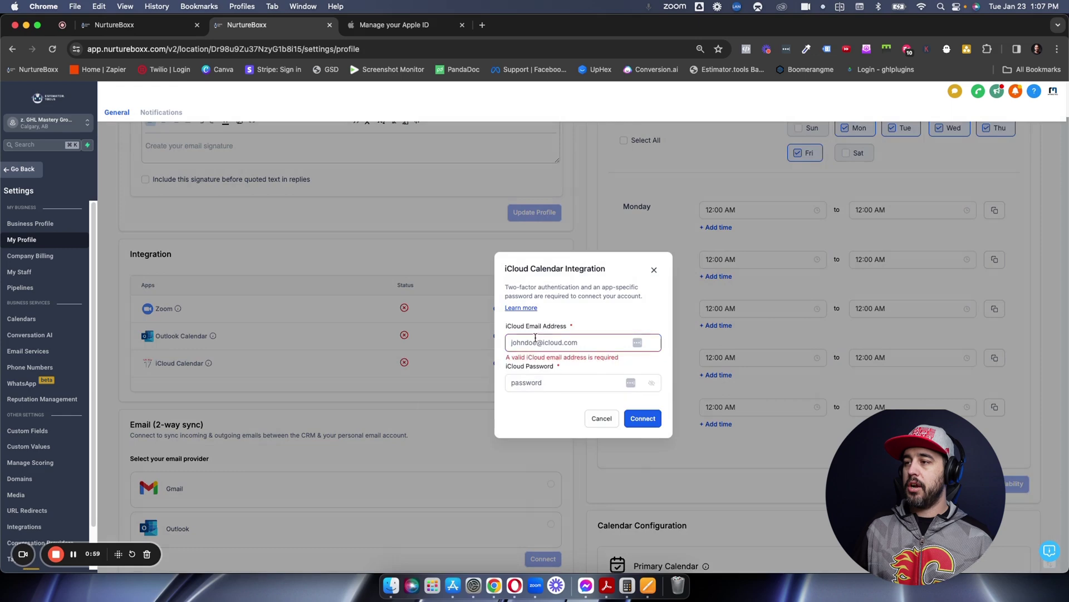
pyautogui.click(529, 385)
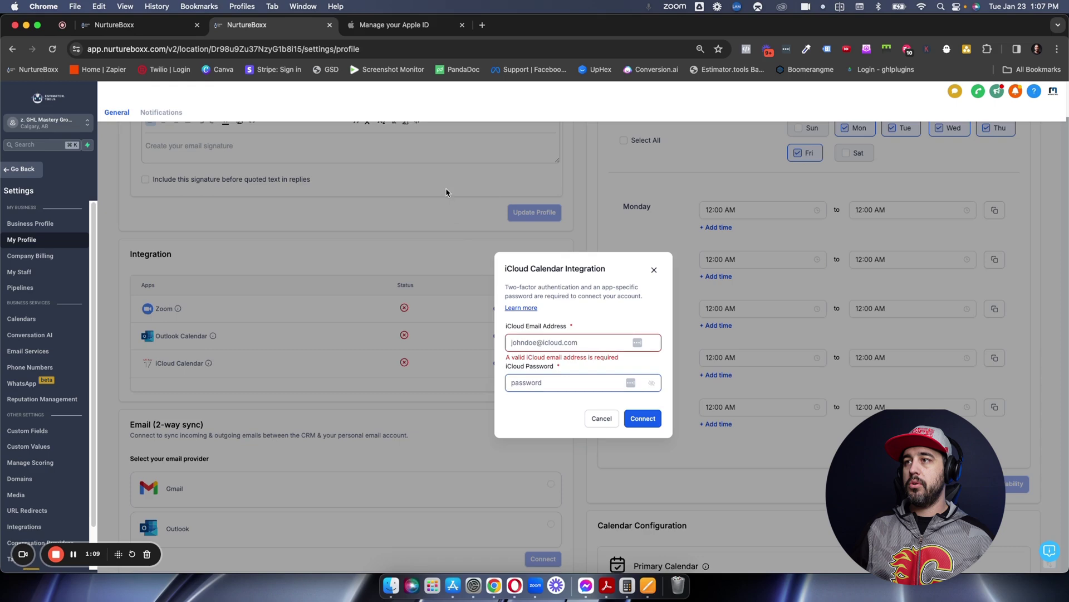
# - Switch to the Apple ID account tab showing Sign-In and Security
pyautogui.click(409, 30)
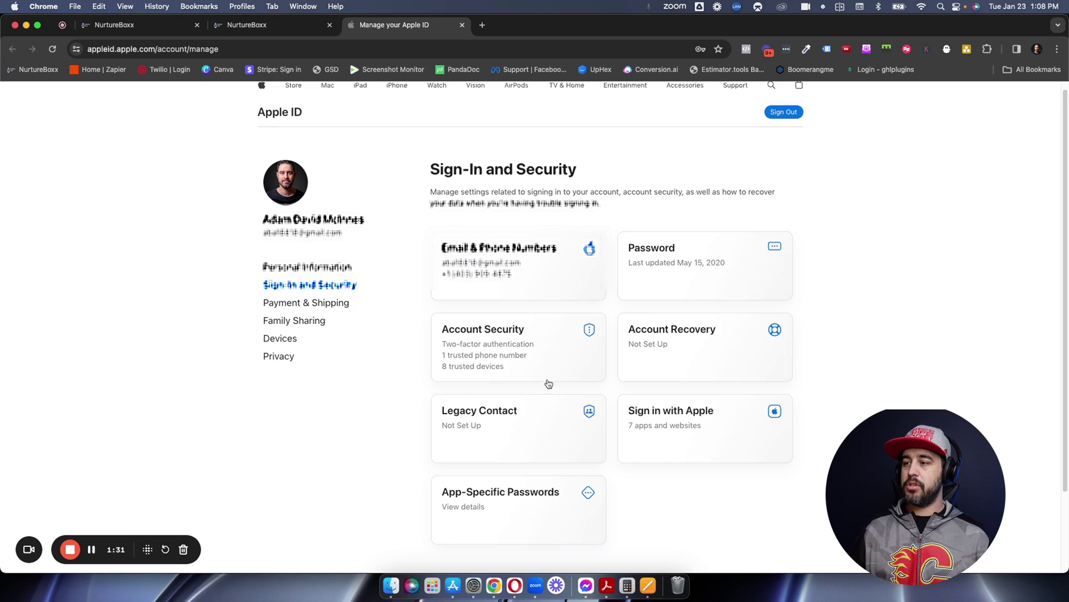
# - Start a new app-specific password and label it 'NurtureBoxx Calendar'
pyautogui.click(518, 497)
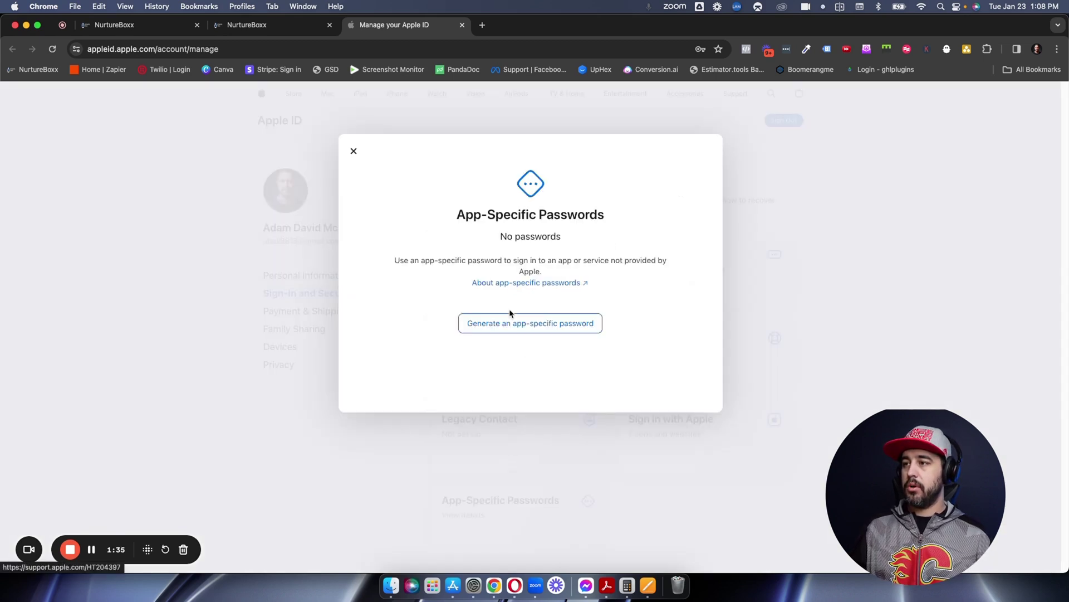
pyautogui.click(519, 327)
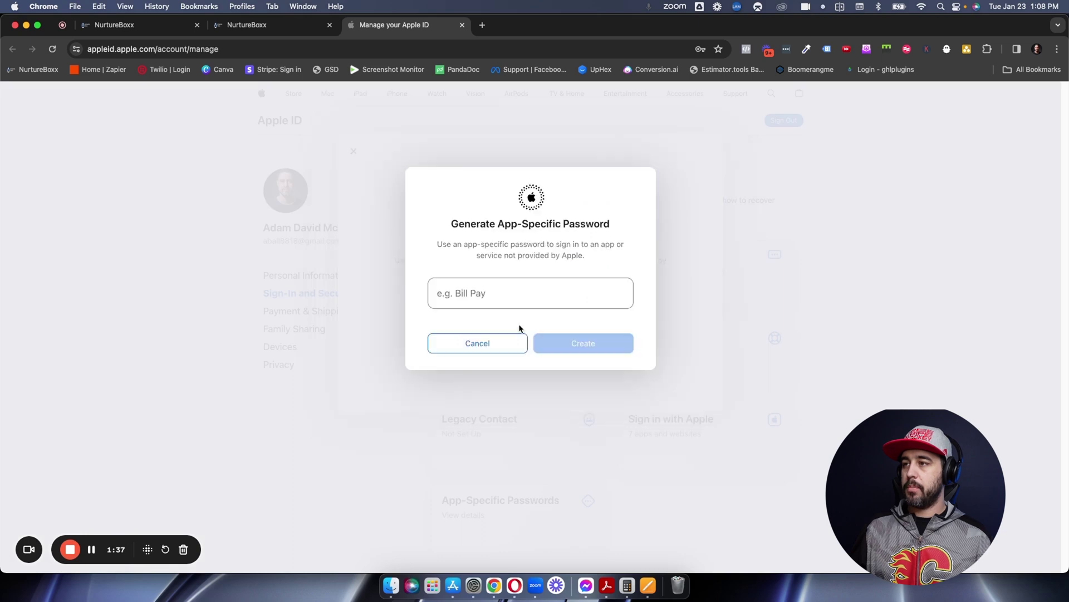
pyautogui.click(509, 297)
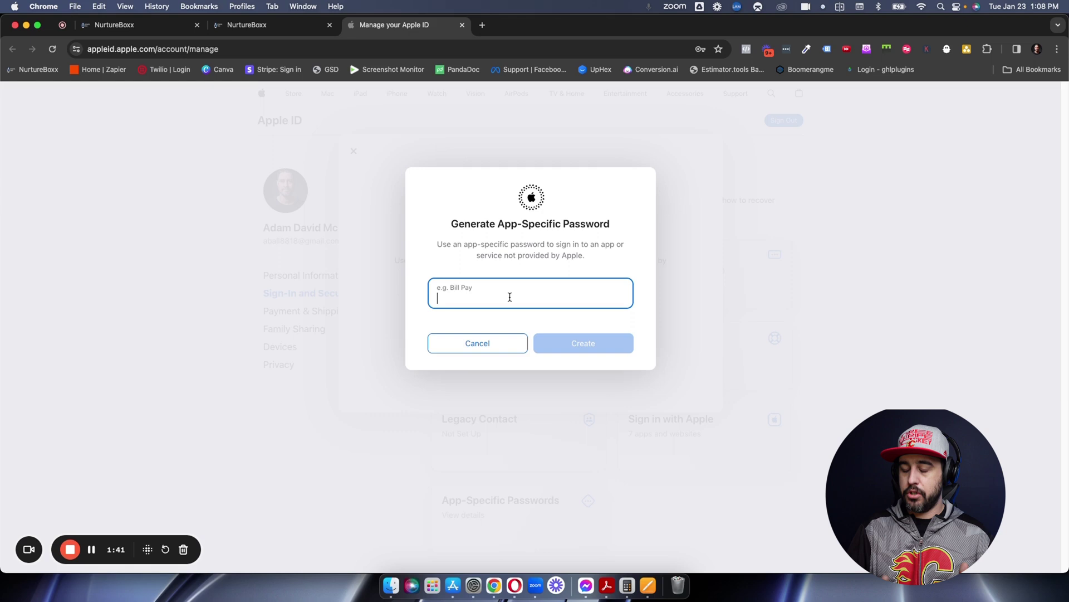
pyautogui.write('NurtureB')
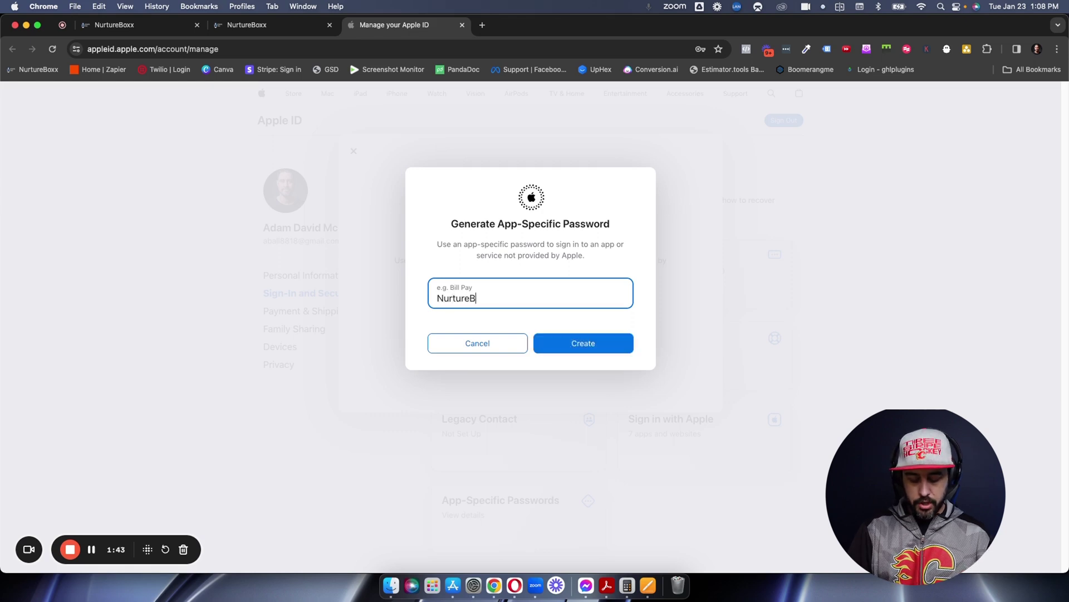
pyautogui.write('oxx Email')
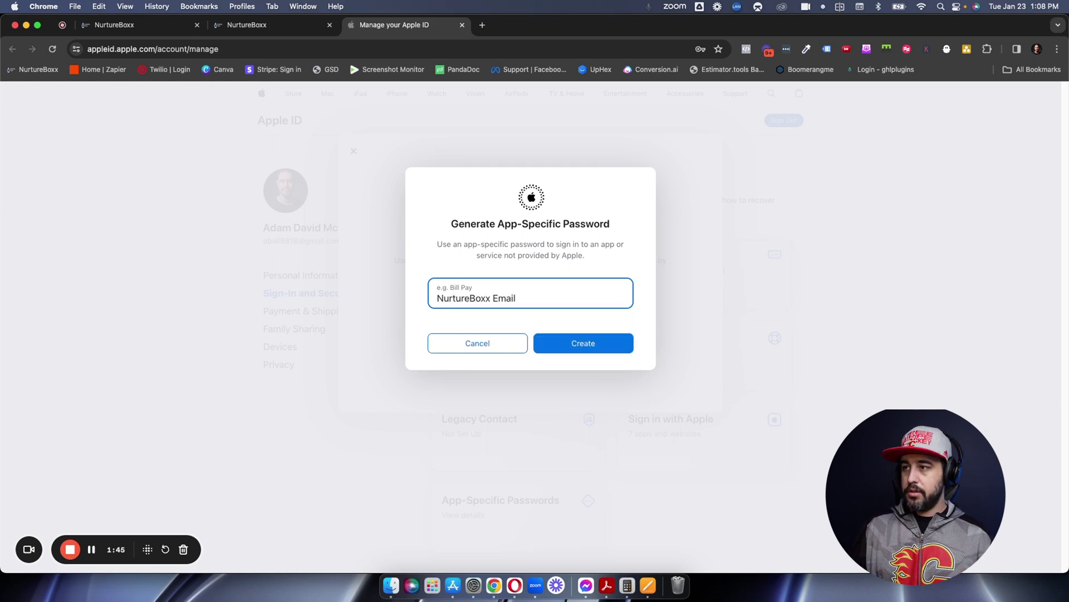
pyautogui.press('BackSpace')
pyautogui.press('BackSpace')
pyautogui.press('BackSpace')
pyautogui.press('BackSpace')
pyautogui.write('Calendar')
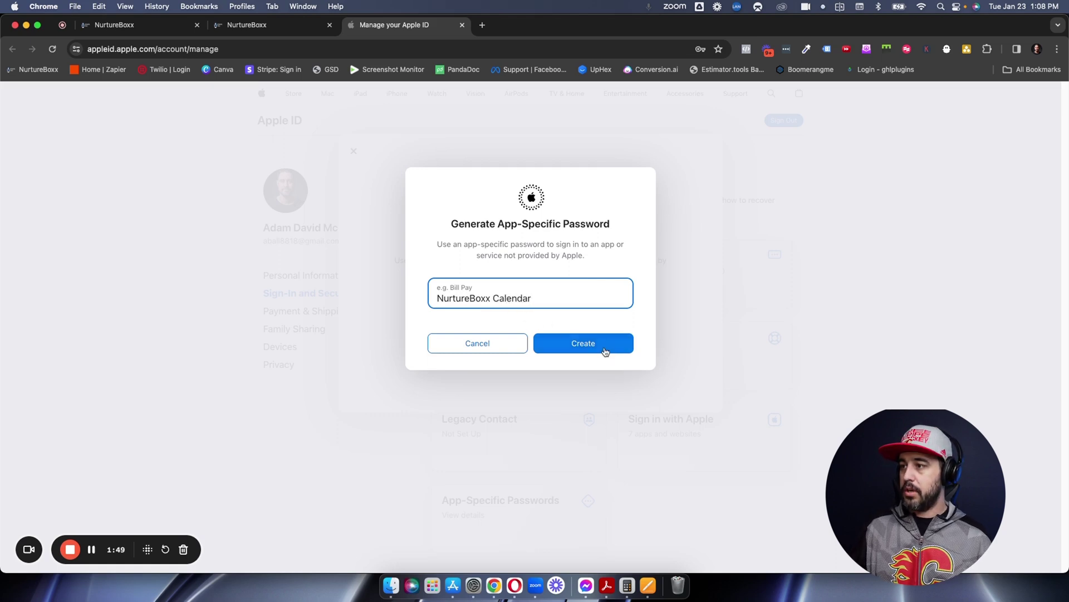
# - Create it, confirming with the saved account password, and select the generated password
pyautogui.click(605, 349)
pyautogui.click(527, 298)
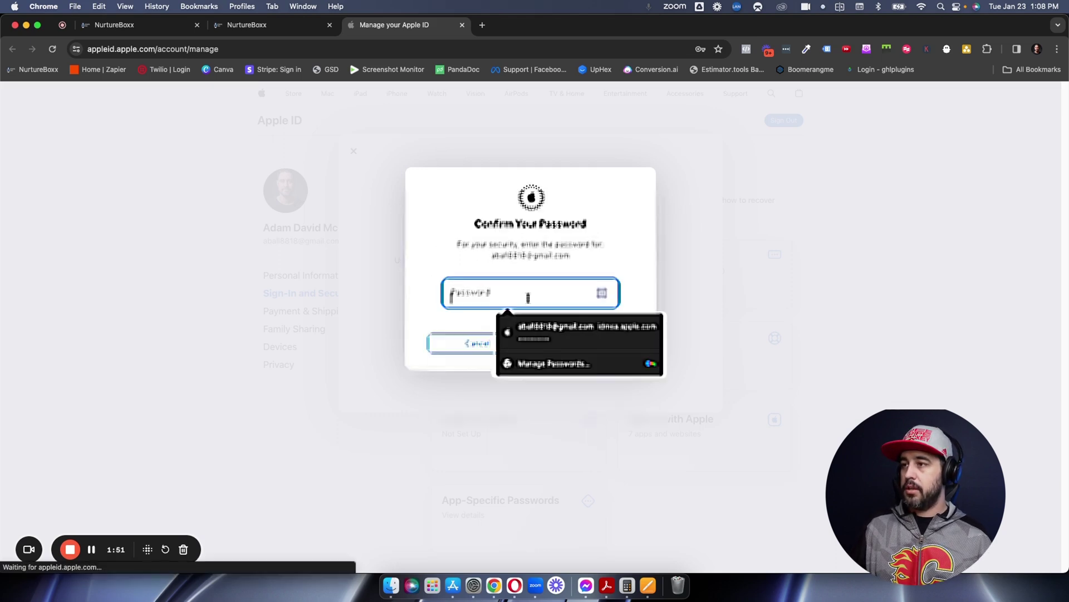
pyautogui.click(529, 314)
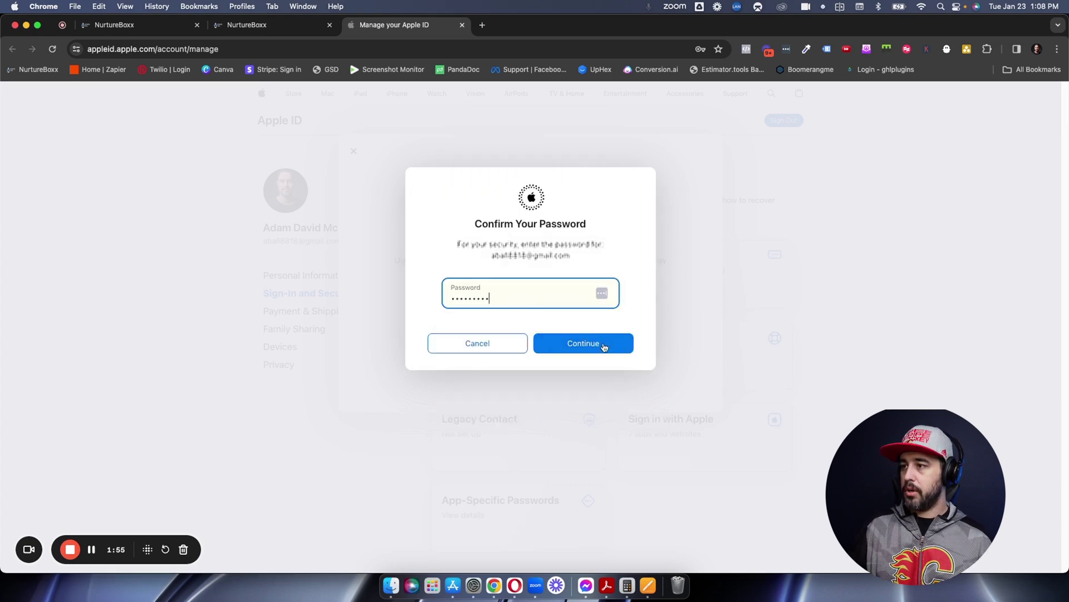
pyautogui.click(604, 345)
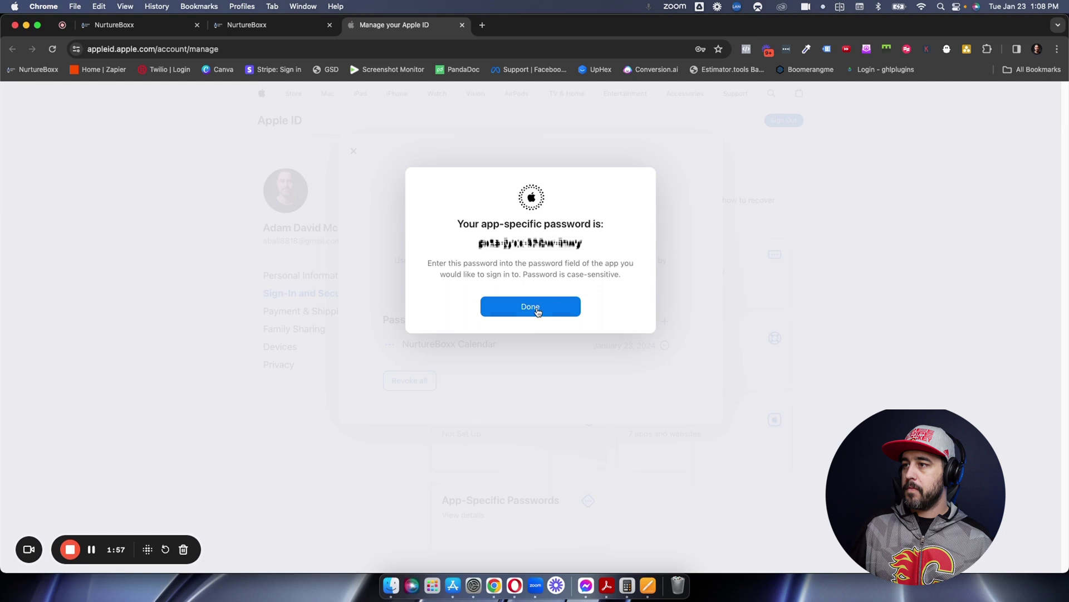
pyautogui.moveTo(584, 250); pyautogui.dragTo(478, 246)
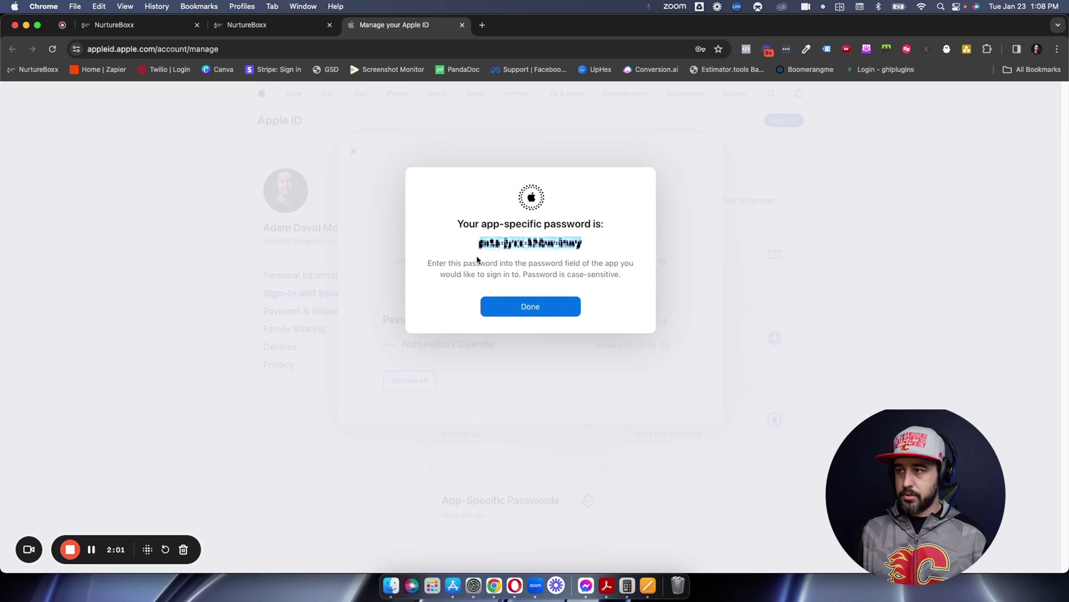
# - Connect iCloud Calendar with the iCloud email and pasted app-specific password, declining Chrome's save-password offer
pyautogui.click(298, 28)
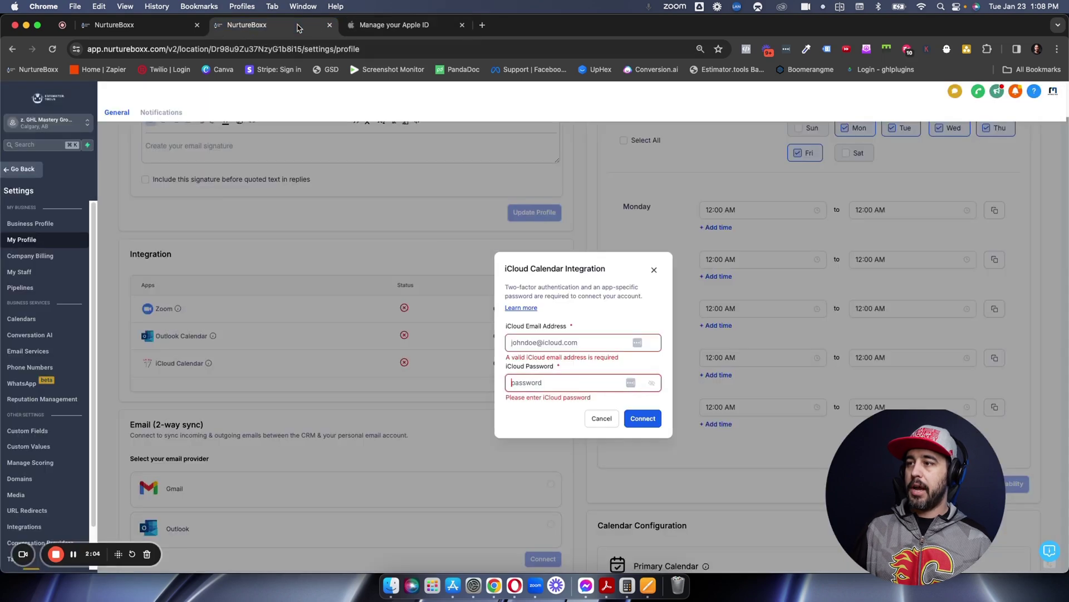
pyautogui.click(529, 343)
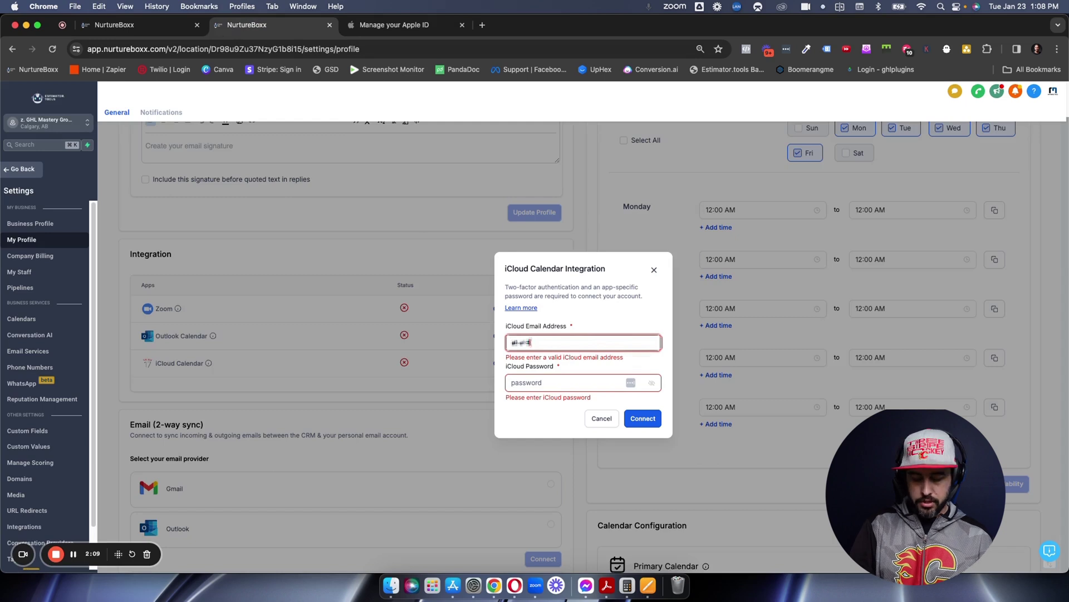
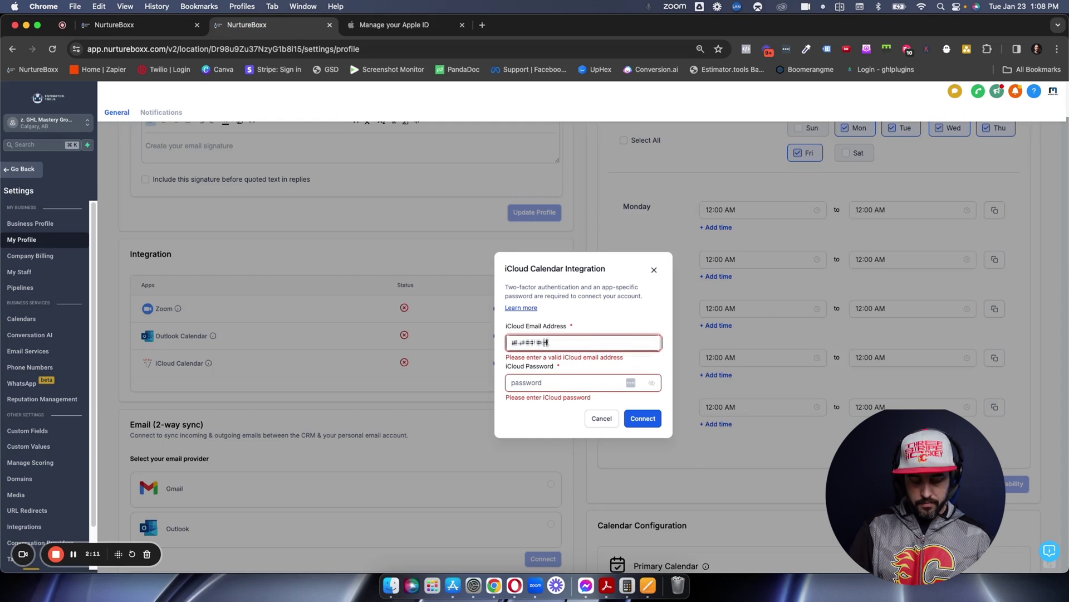
pyautogui.press('Tab')
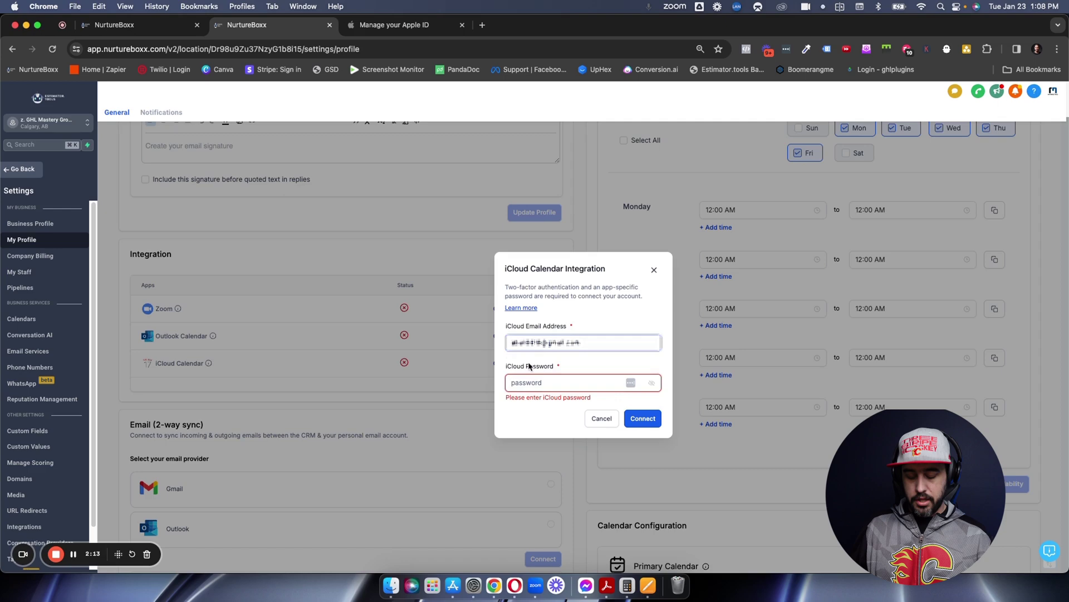
pyautogui.press('super+v')
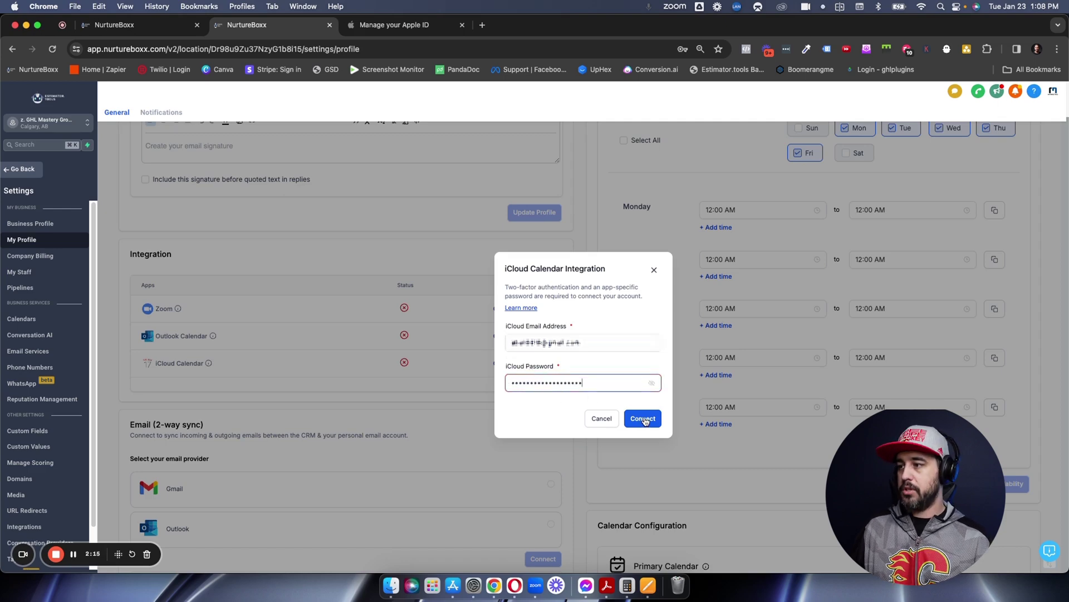
pyautogui.click(642, 421)
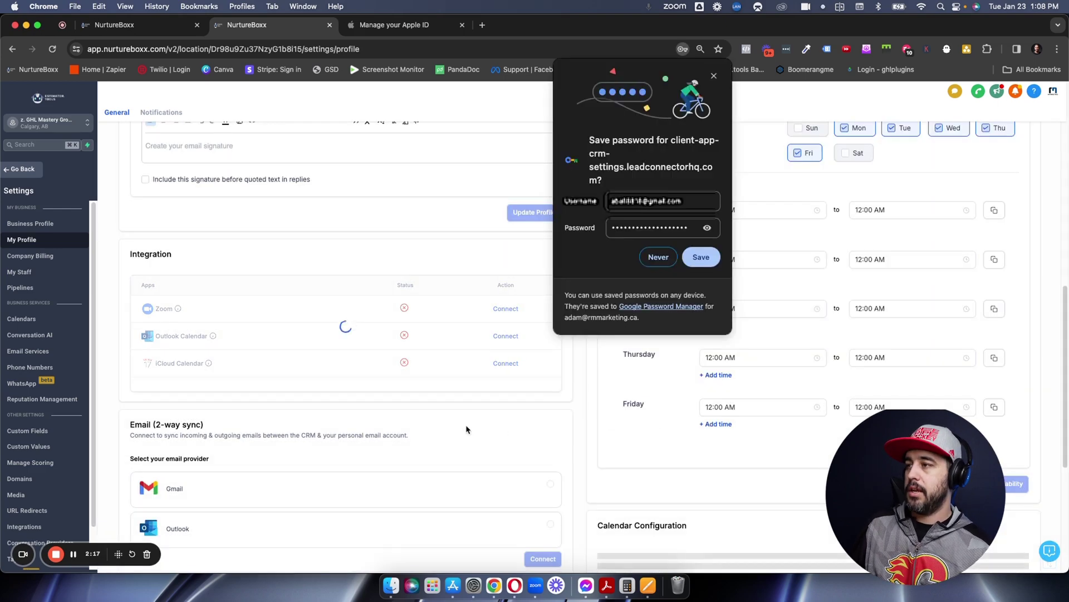
pyautogui.click(713, 76)
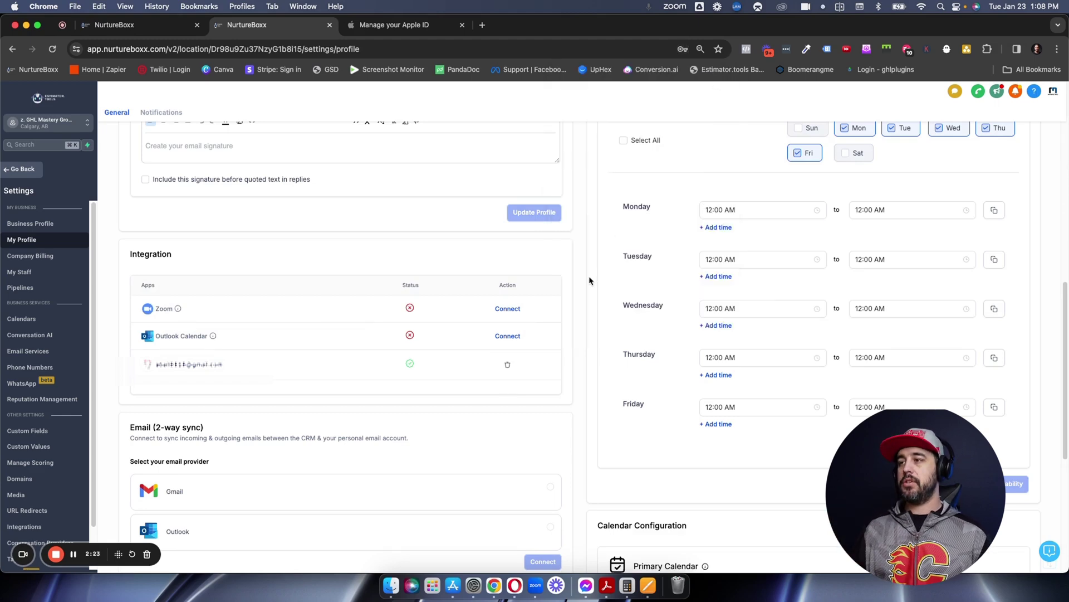
# - Edit Primary Calendar to use the iCloud account's calendar and save it
pyautogui.scroll(-5, 576, 292)
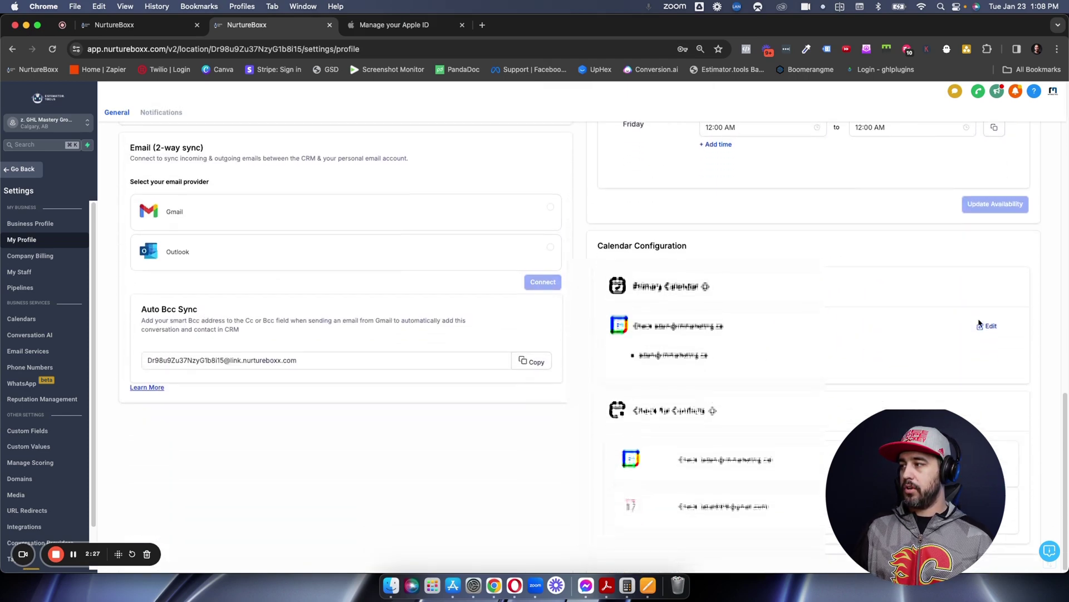
pyautogui.click(985, 326)
pyautogui.click(622, 350)
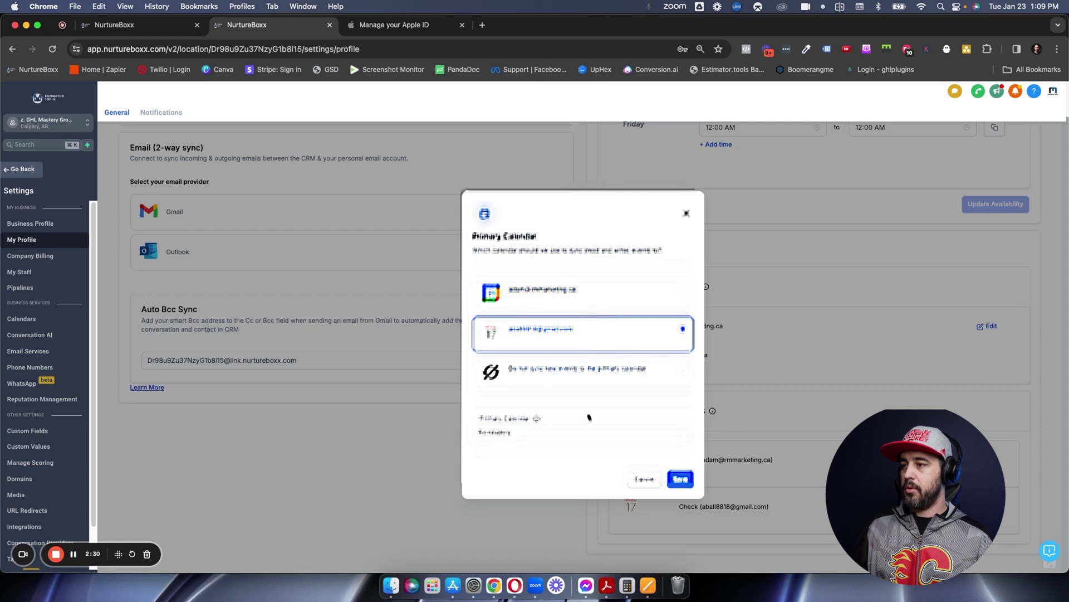
pyautogui.click(595, 439)
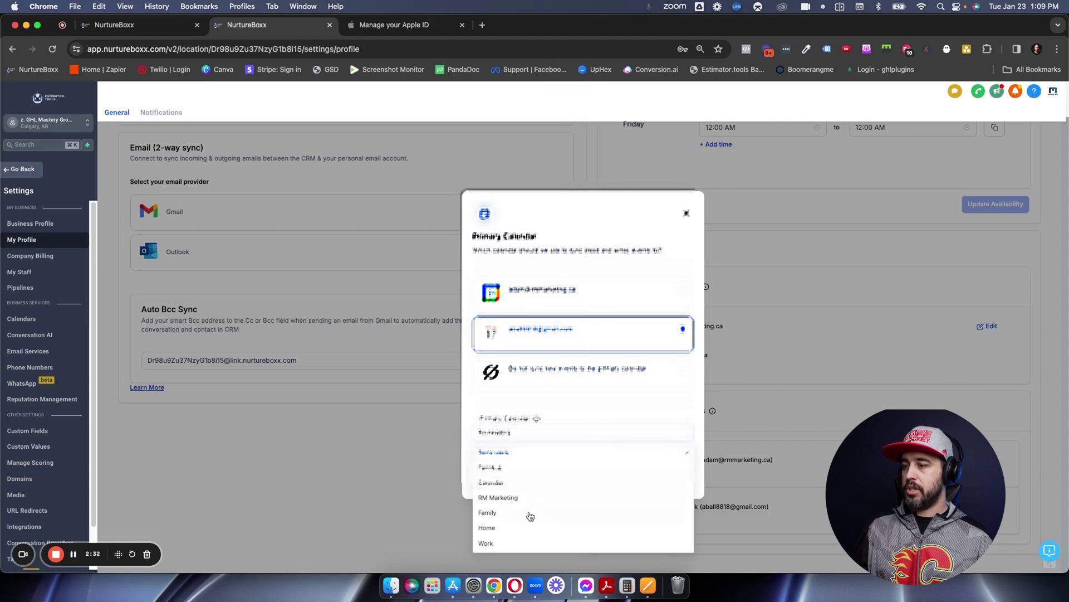
pyautogui.click(626, 453)
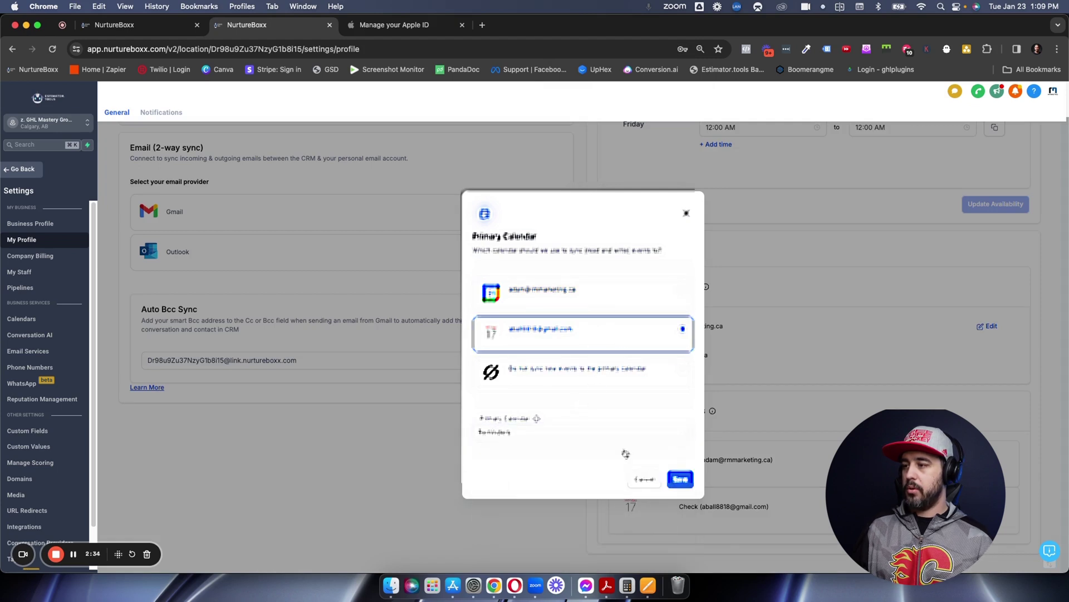
pyautogui.click(681, 479)
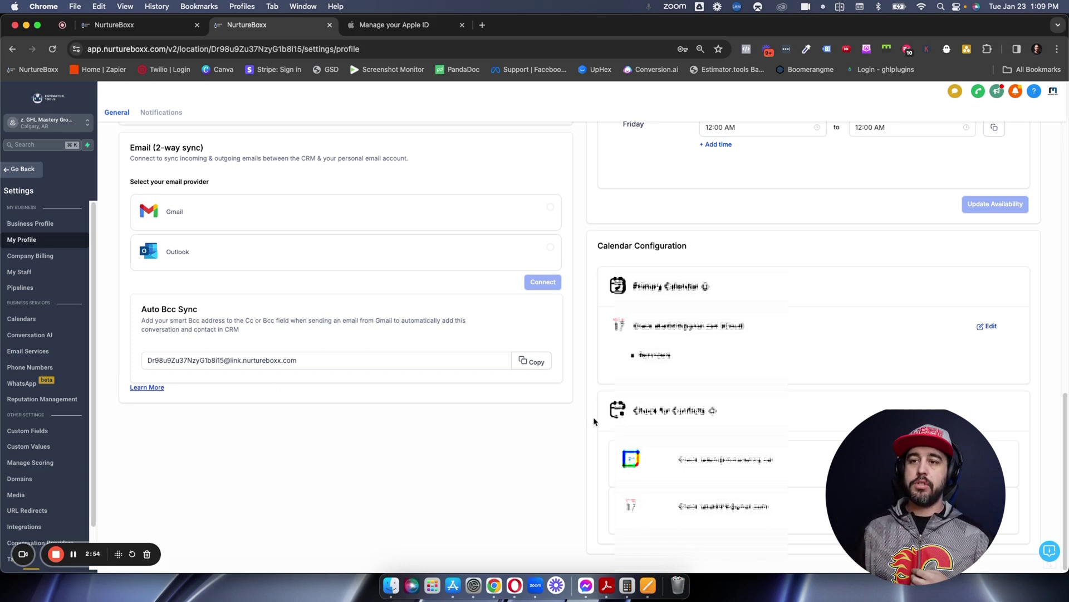
# - Go to Calendar Settings and start Create Calendar to see the scheduling types
pyautogui.click(38, 323)
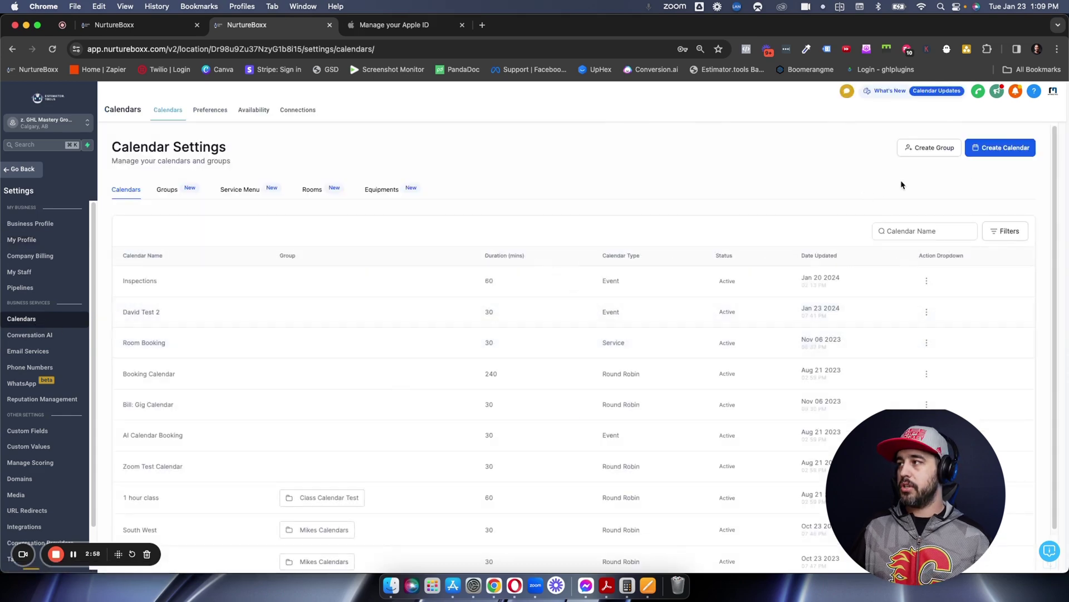
pyautogui.click(991, 149)
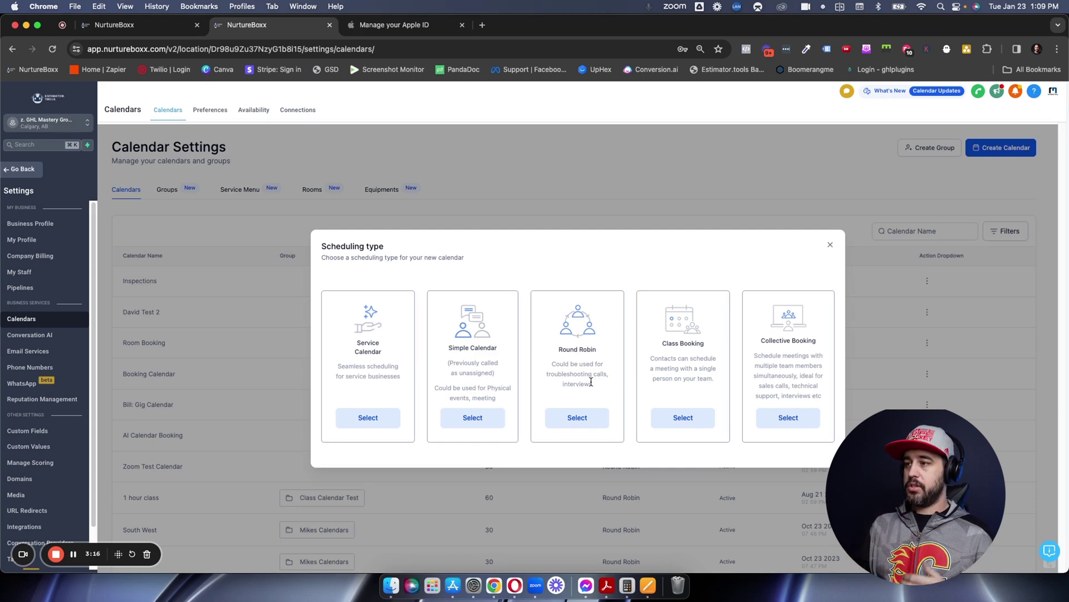
# - Close the scheduling dialog and open the agency owner's staff details for editing
pyautogui.click(830, 244)
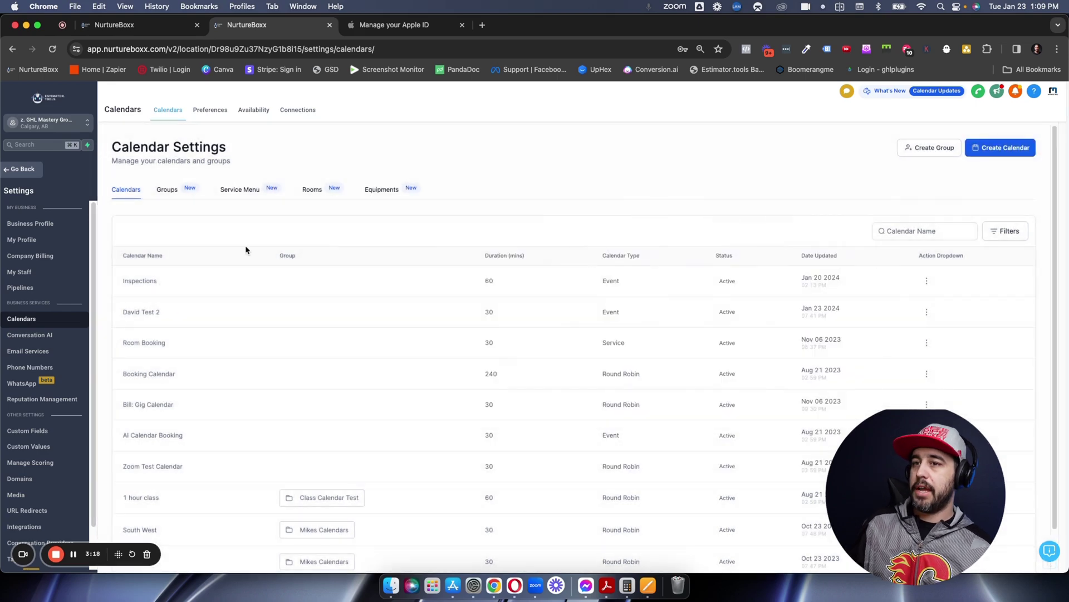
pyautogui.click(25, 279)
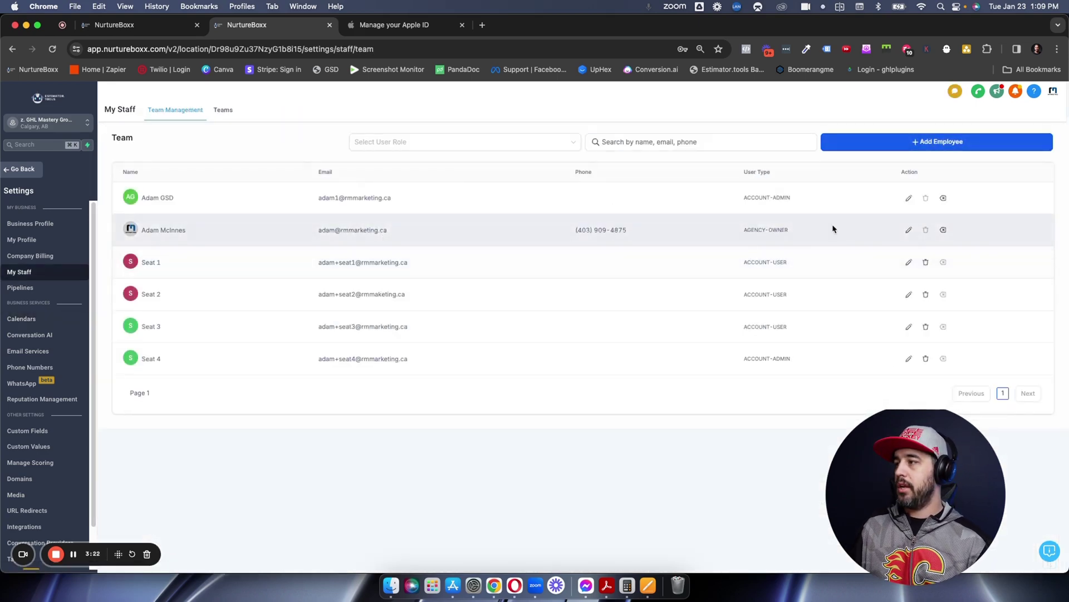
pyautogui.click(907, 231)
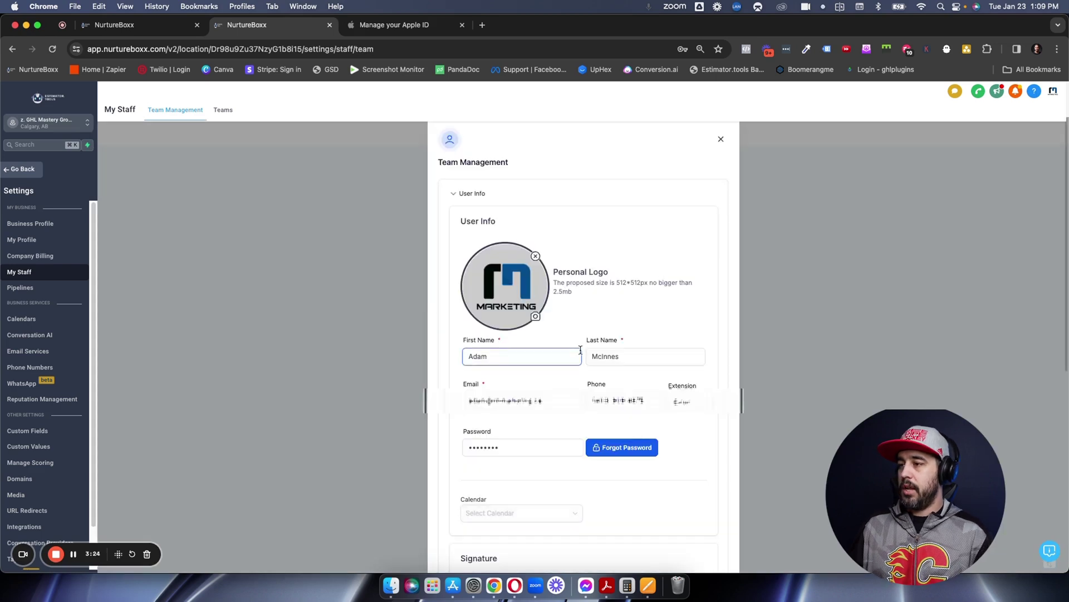
# - Review the assignable calendars in the Calendar dropdown, leaving it unset
pyautogui.scroll(-3, 580, 353)
pyautogui.scroll(-3, 579, 352)
pyautogui.scroll(3, 573, 318)
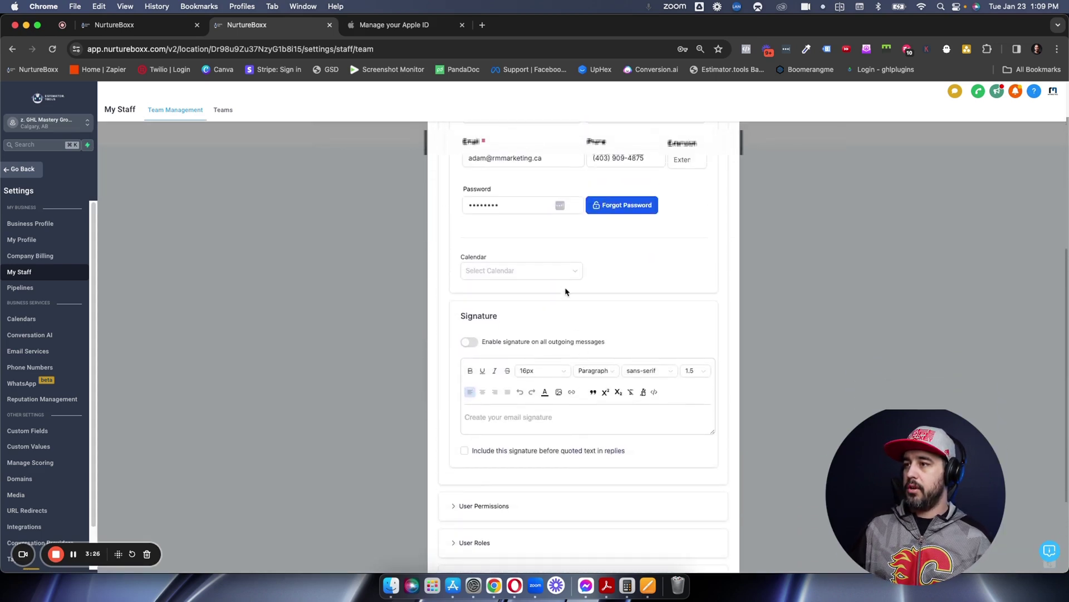
pyautogui.click(564, 273)
pyautogui.scroll(-5, 539, 343)
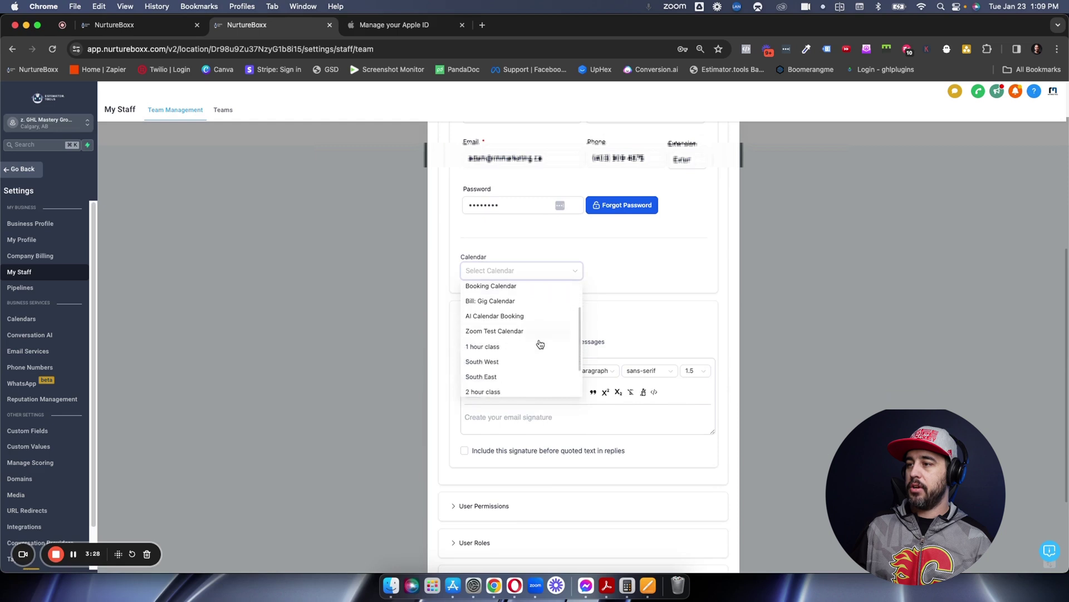
pyautogui.click(601, 295)
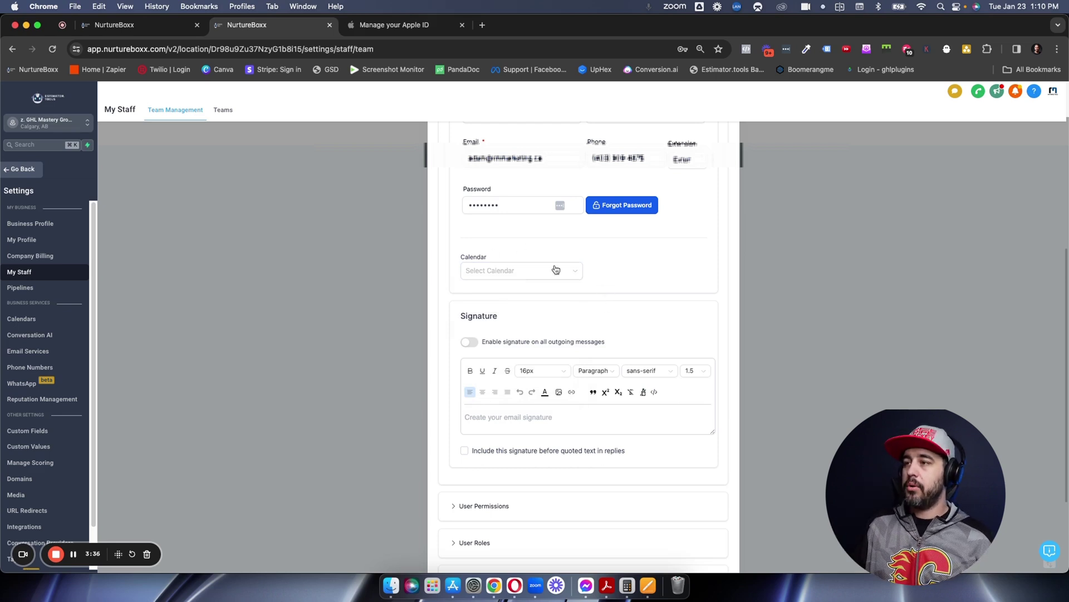
# - Return to Calendar Settings and reopen the Scheduling type choices for a new calendar
pyautogui.click(41, 324)
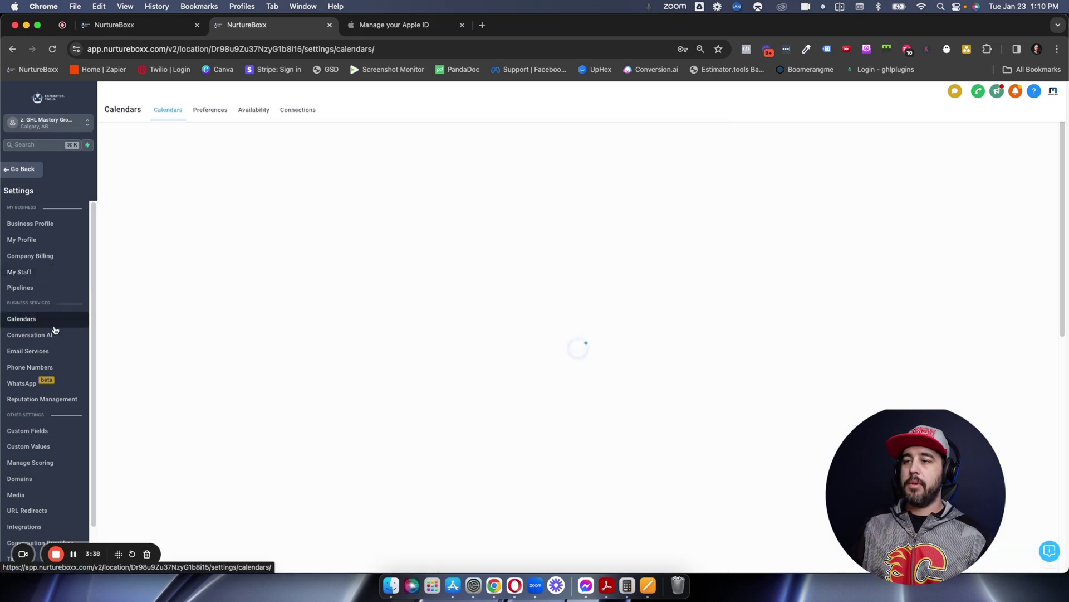
pyautogui.click(1009, 148)
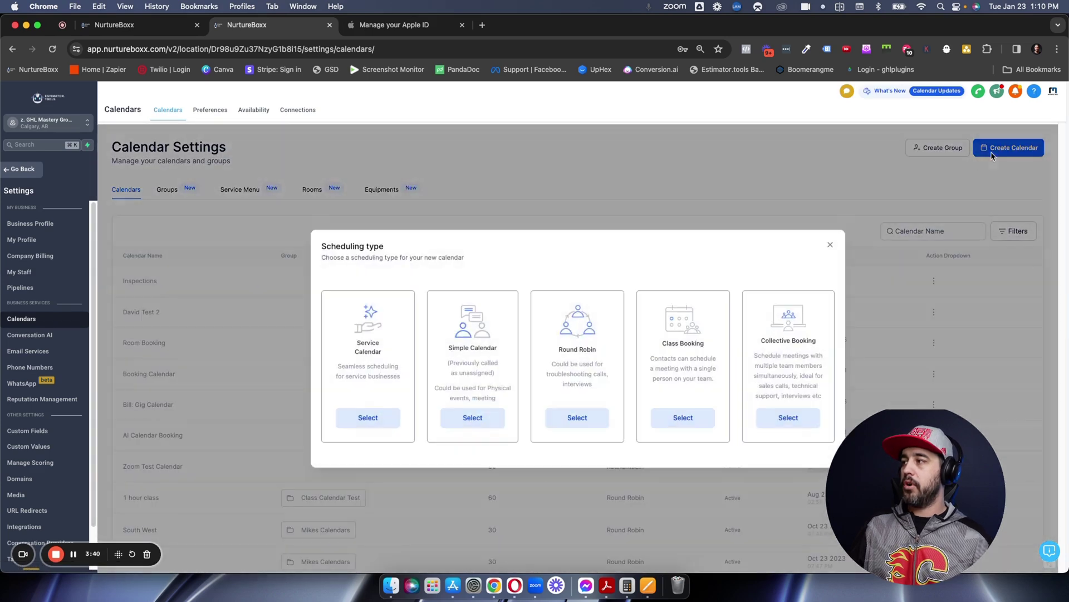